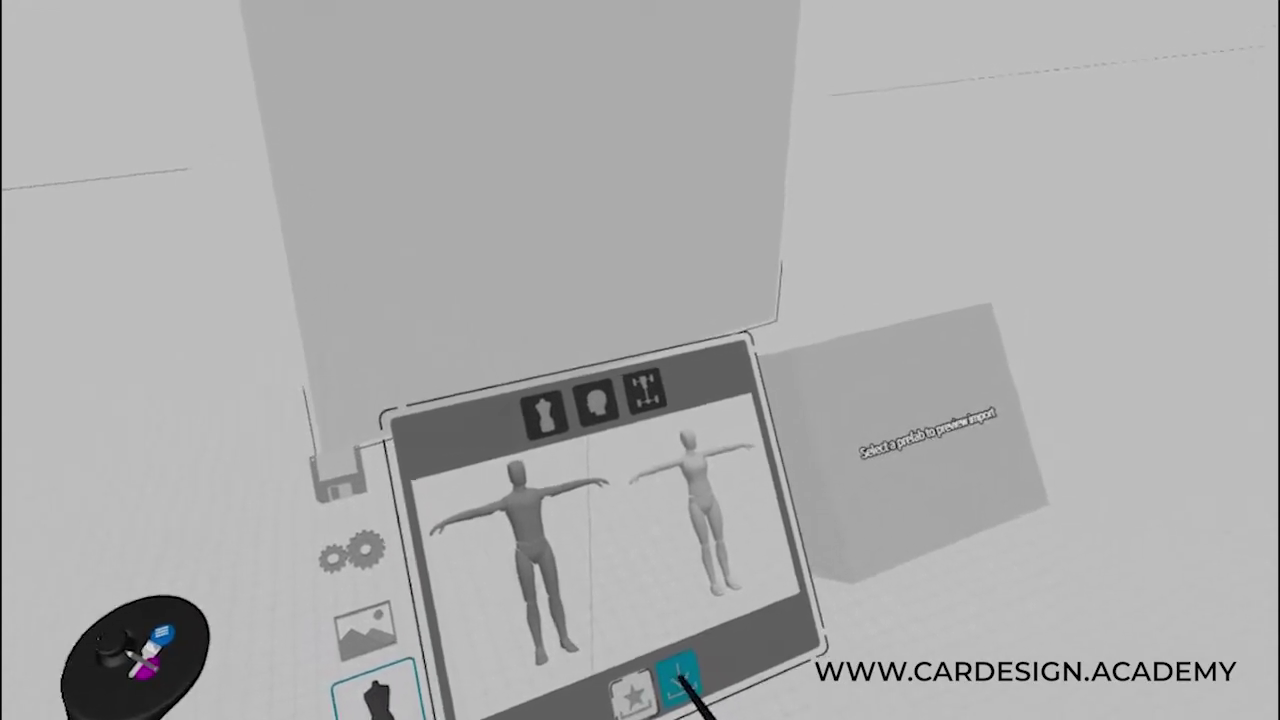
- Load the Corvette_Wheels prefab from the cloud prefabs into the import preview
{"action": "left_click", "coordinate": [698, 672]}
{"action": "left_click", "coordinate": [606, 522]}
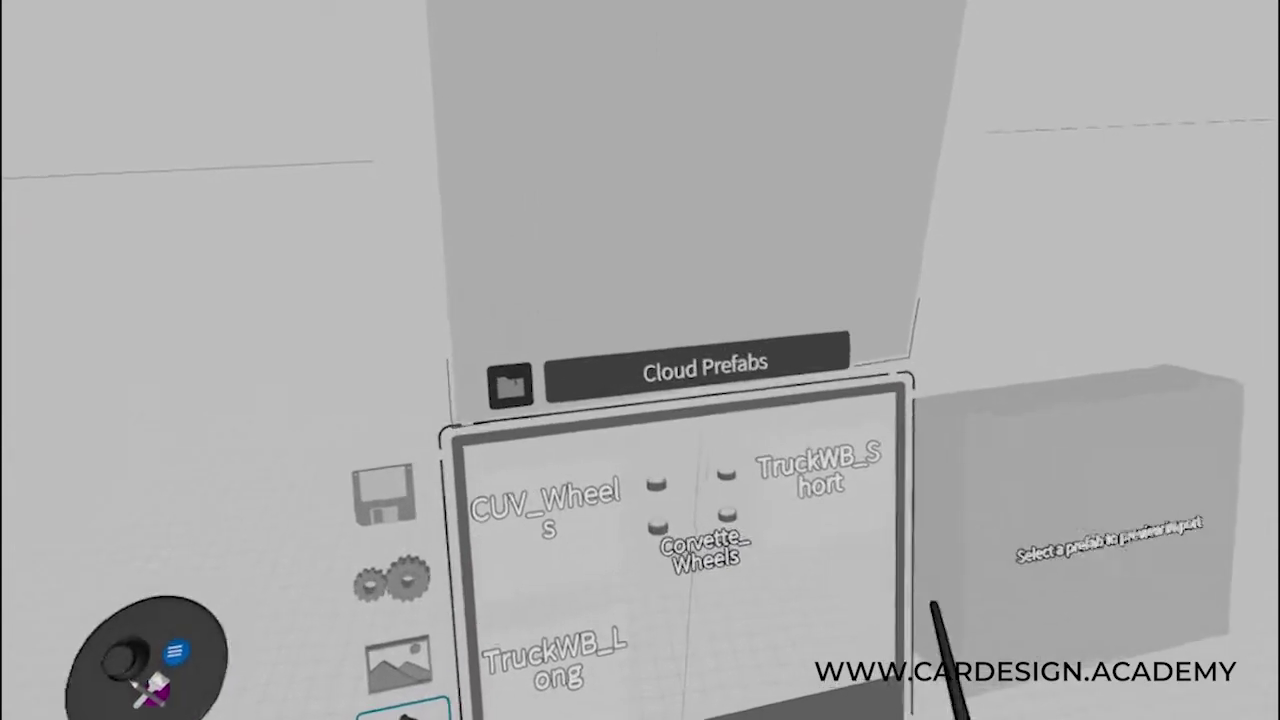
{"action": "left_click_drag", "start_coordinate": [765, 650], "coordinate": [890, 565]}
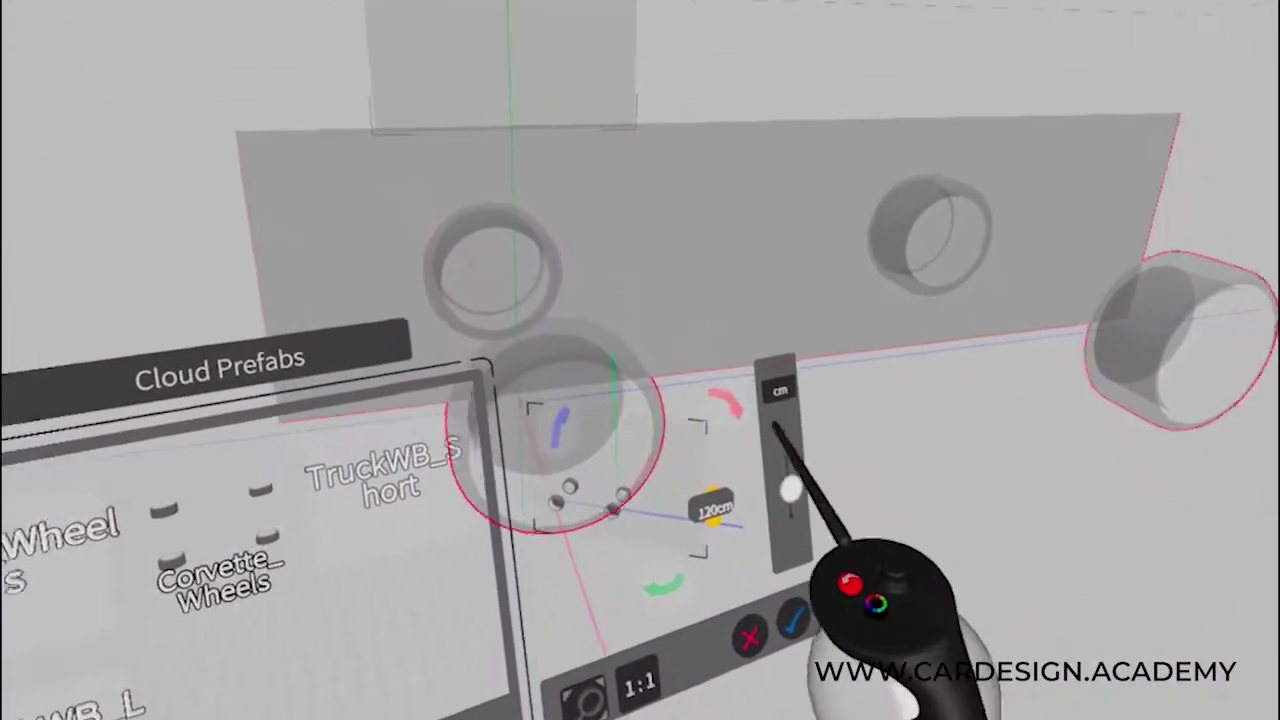
- Try rotating the wheel prefab preview about its axes and changing its import units to millimetres
{"action": "left_click", "coordinate": [752, 404]}
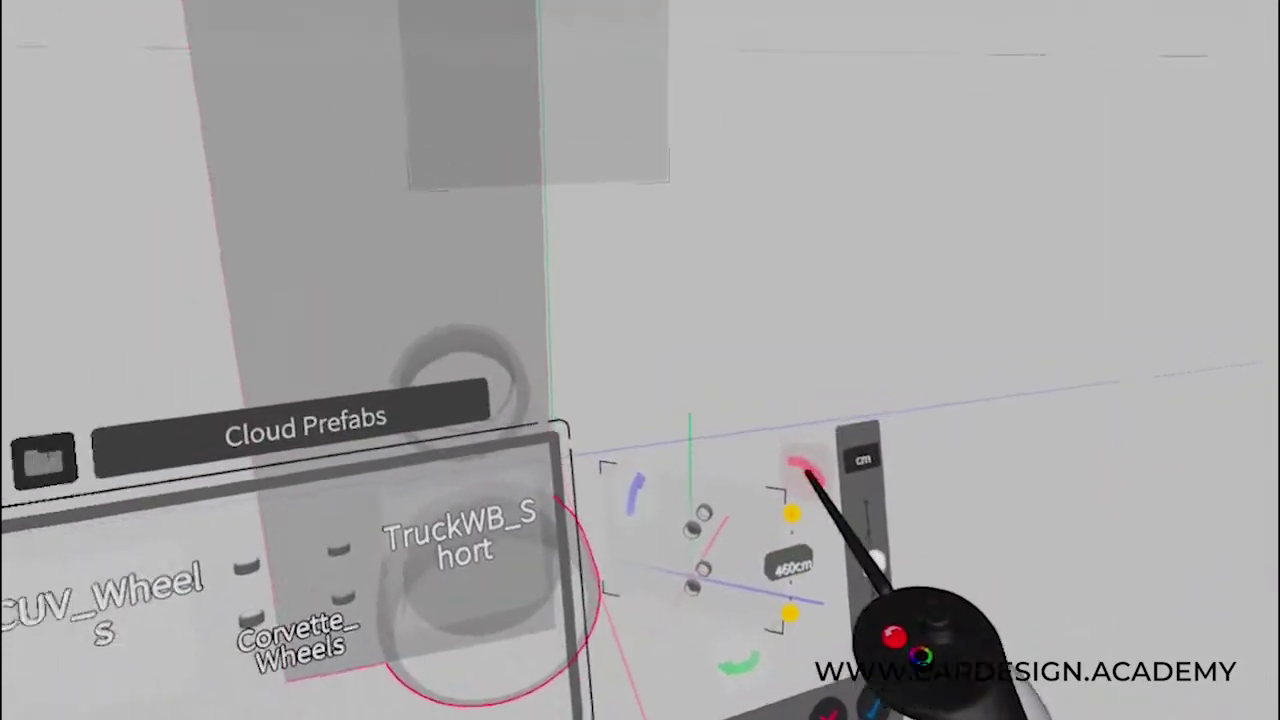
{"action": "left_click", "coordinate": [810, 530]}
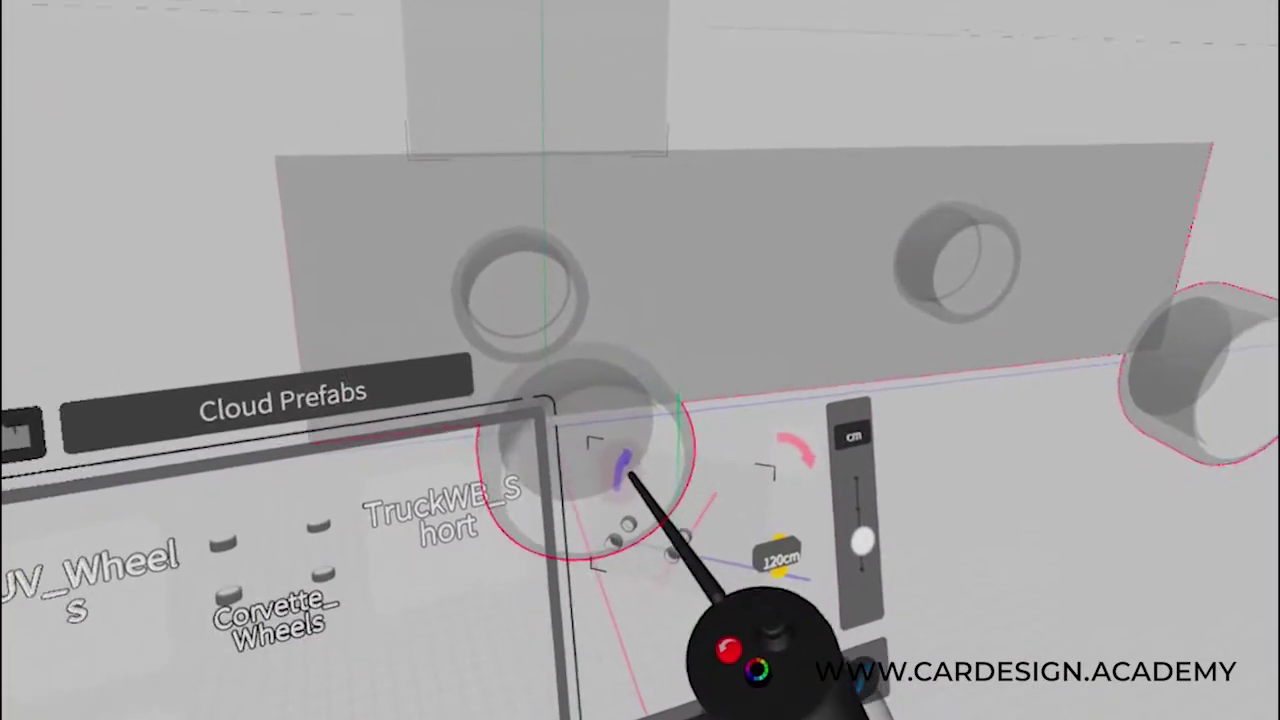
{"action": "left_click", "coordinate": [630, 474]}
{"action": "left_click", "coordinate": [640, 485]}
{"action": "left_click", "coordinate": [638, 480]}
{"action": "left_click", "coordinate": [638, 478]}
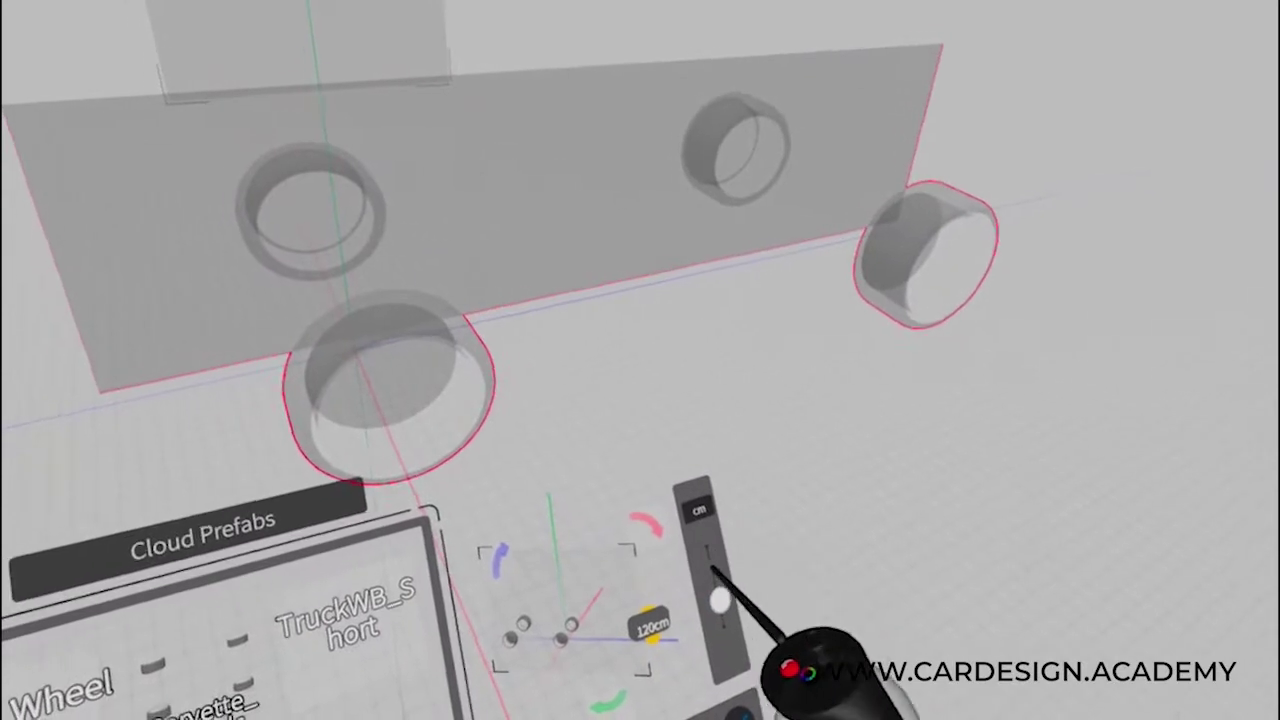
{"action": "left_click_drag", "start_coordinate": [708, 587], "coordinate": [712, 616]}
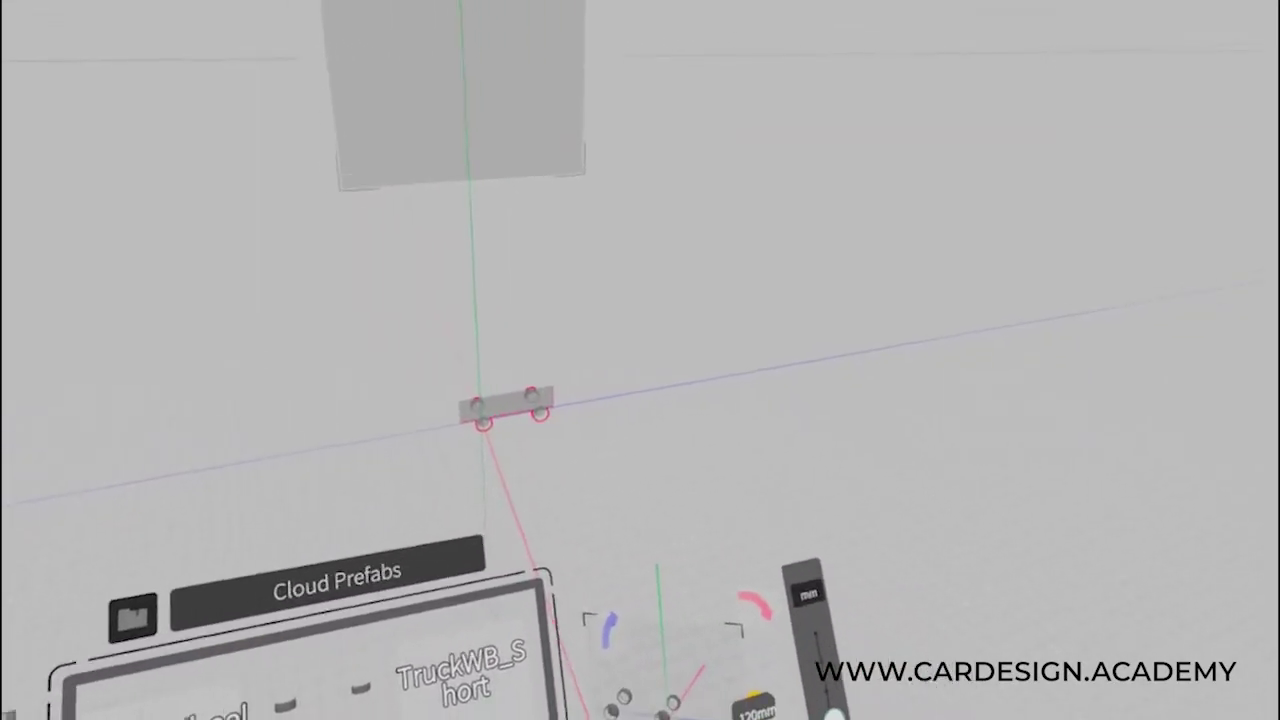
{"action": "left_click_drag", "start_coordinate": [820, 717], "coordinate": [800, 655]}
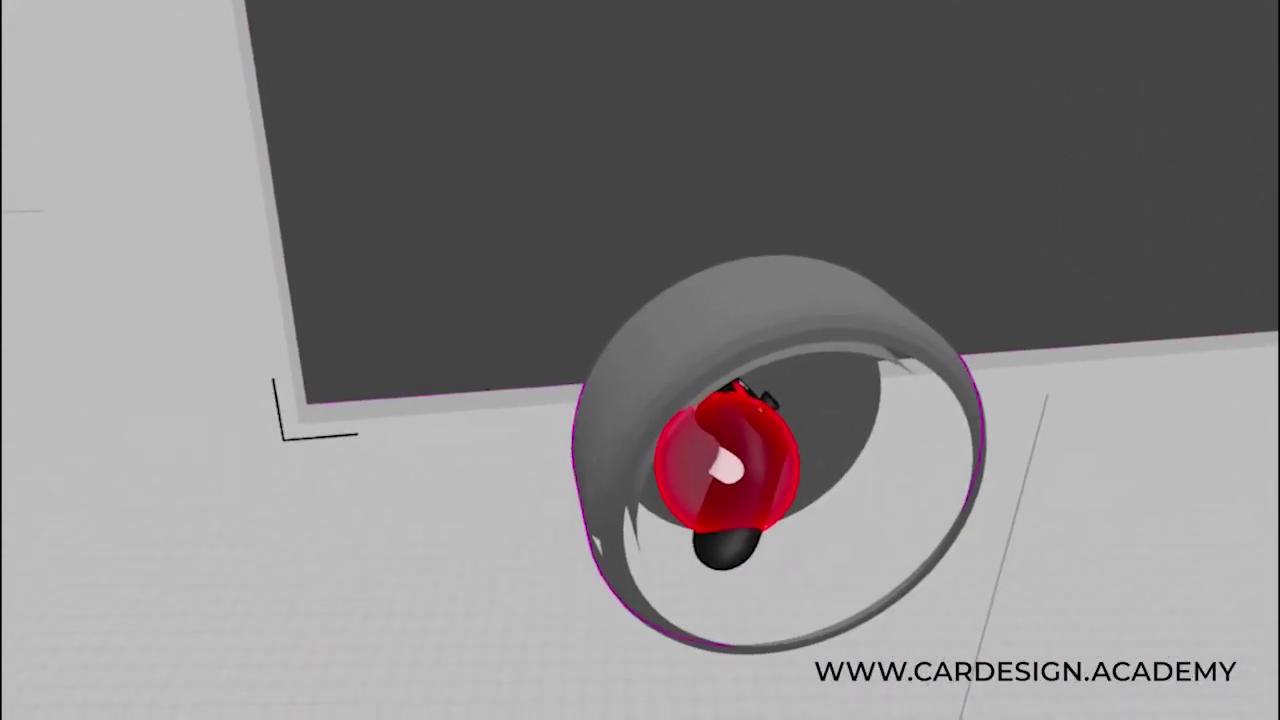
- Smooth the imported wheel meshes by converting them and adjusting their subdivision level
{"action": "left_click", "coordinate": [672, 562]}
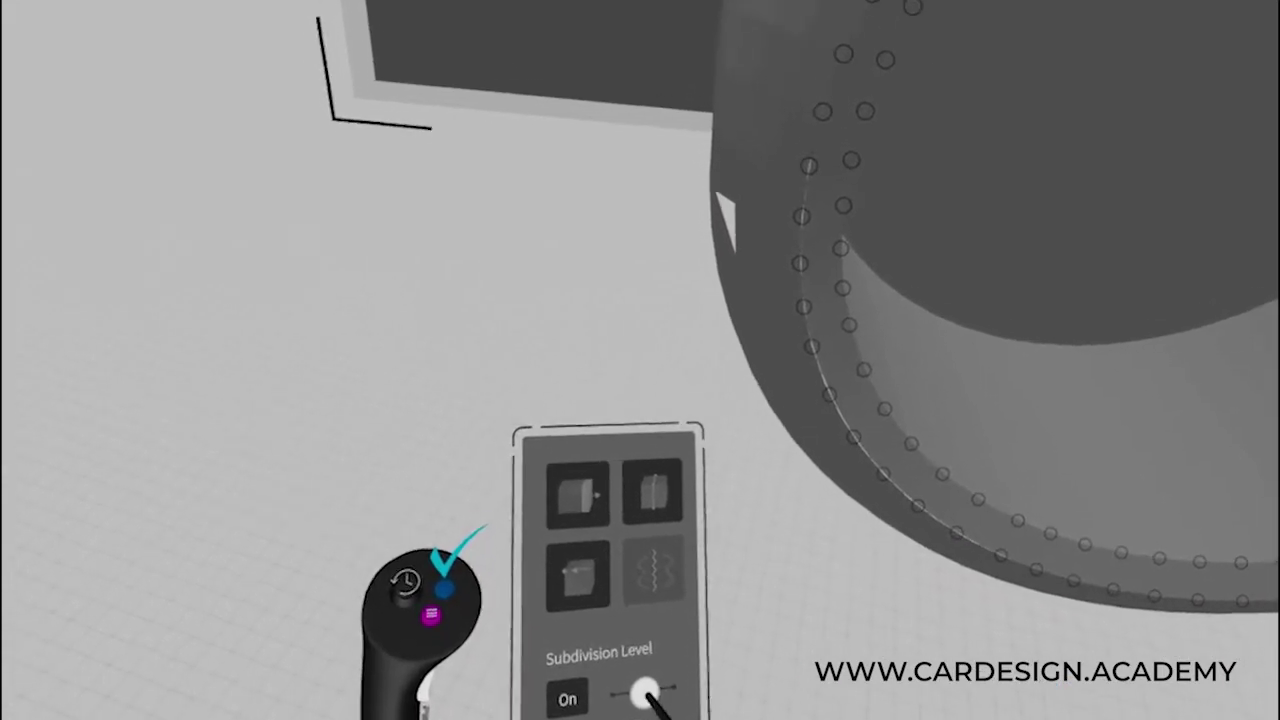
{"action": "left_click", "coordinate": [420, 645]}
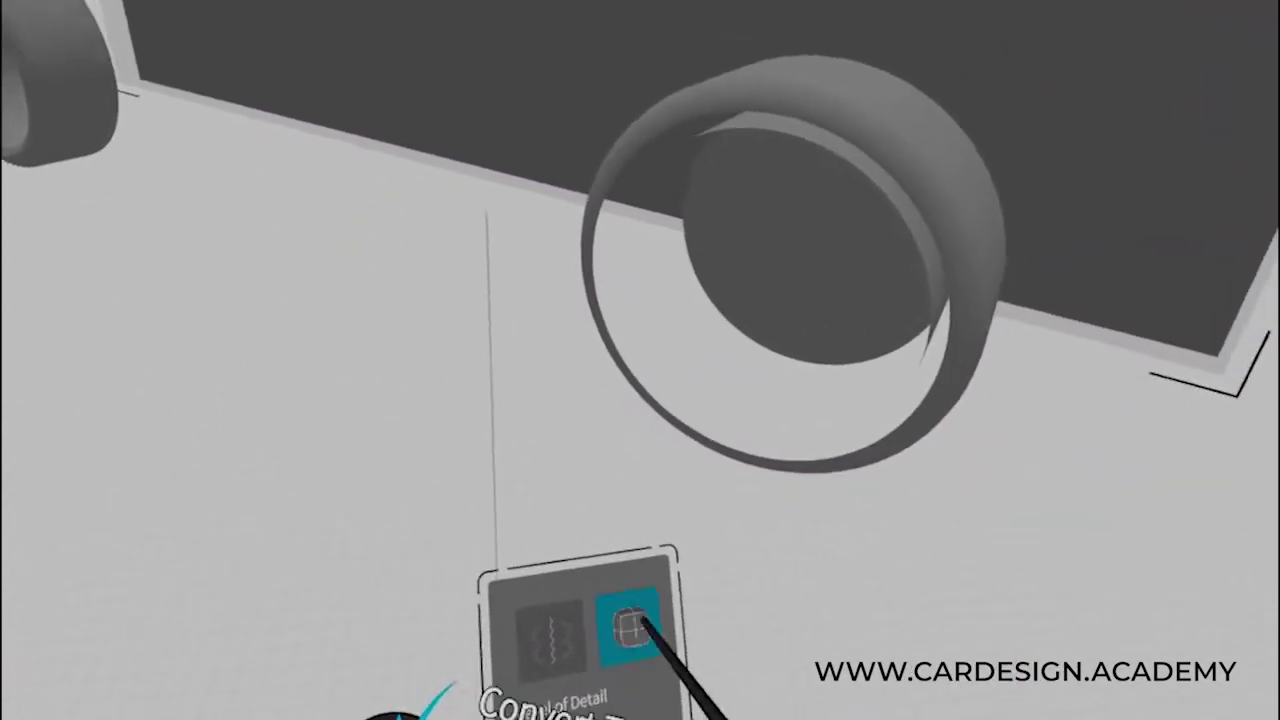
{"action": "left_click", "coordinate": [554, 691]}
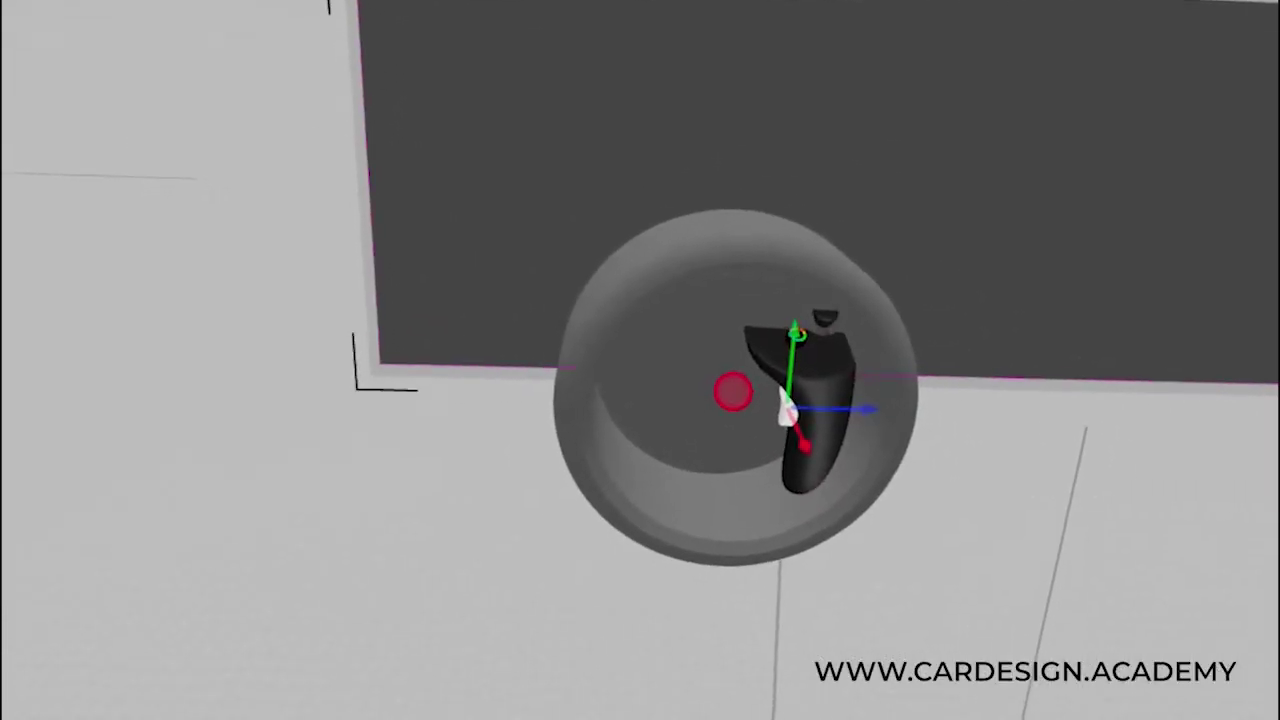
{"action": "left_click", "coordinate": [655, 522]}
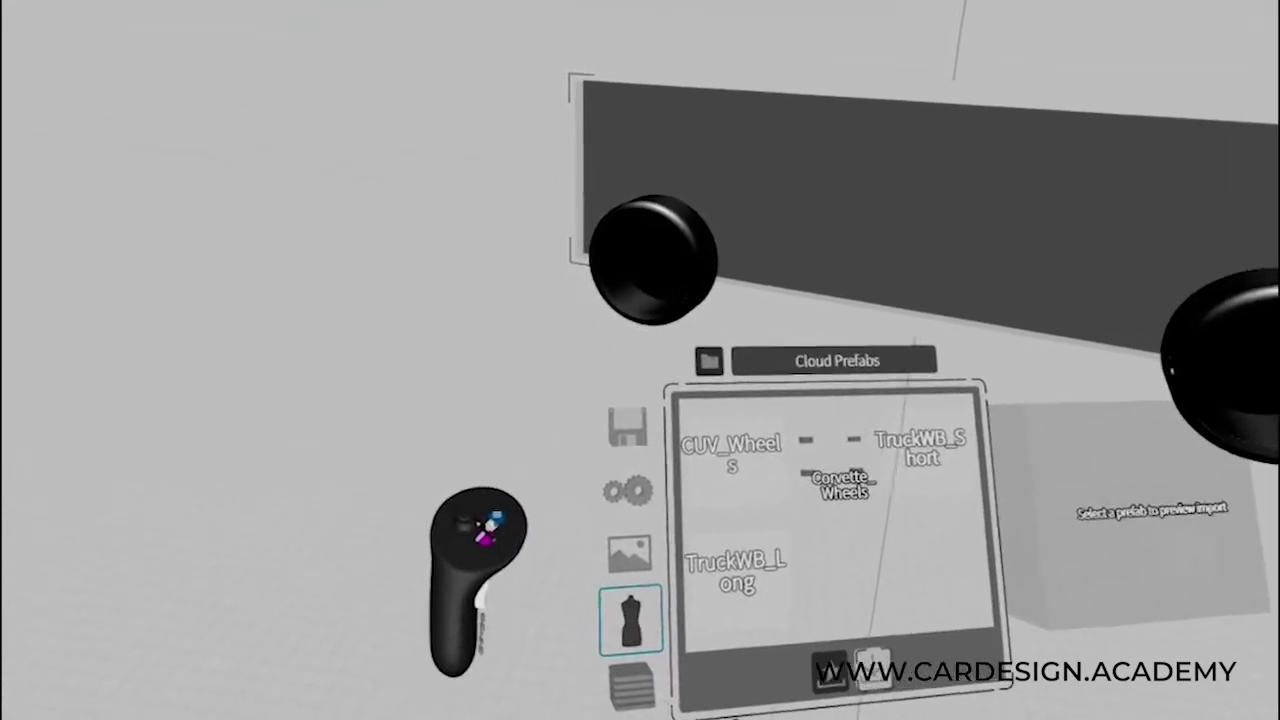
- Browse the cloud reference images and bring the side-view car sketch into the scene
{"action": "left_click", "coordinate": [584, 550]}
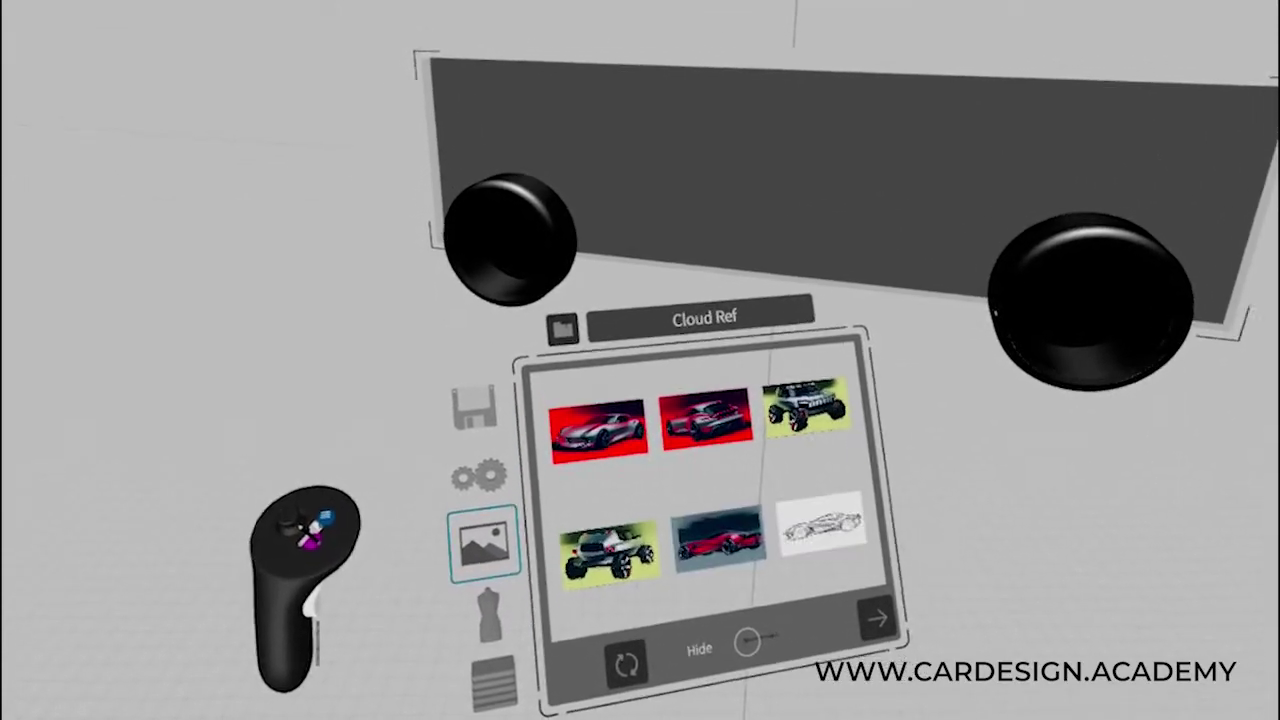
{"action": "left_click", "coordinate": [877, 619]}
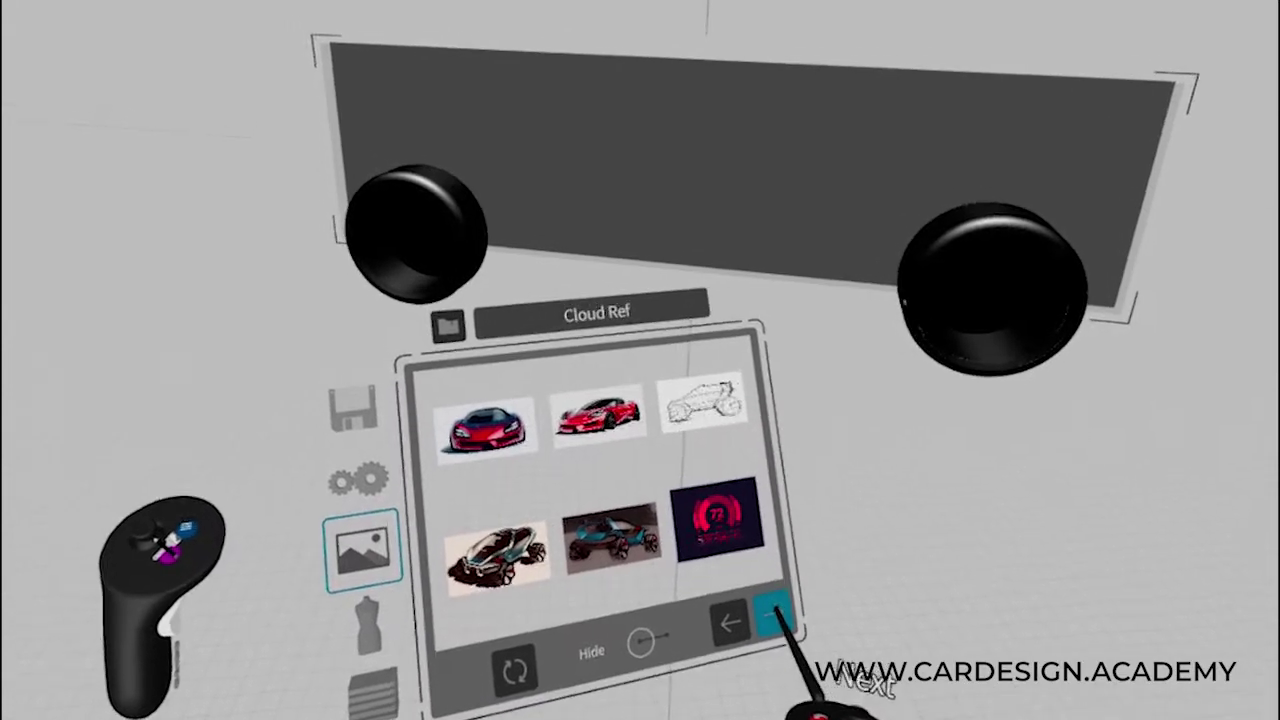
{"action": "left_click", "coordinate": [824, 607]}
{"action": "left_click", "coordinate": [840, 625]}
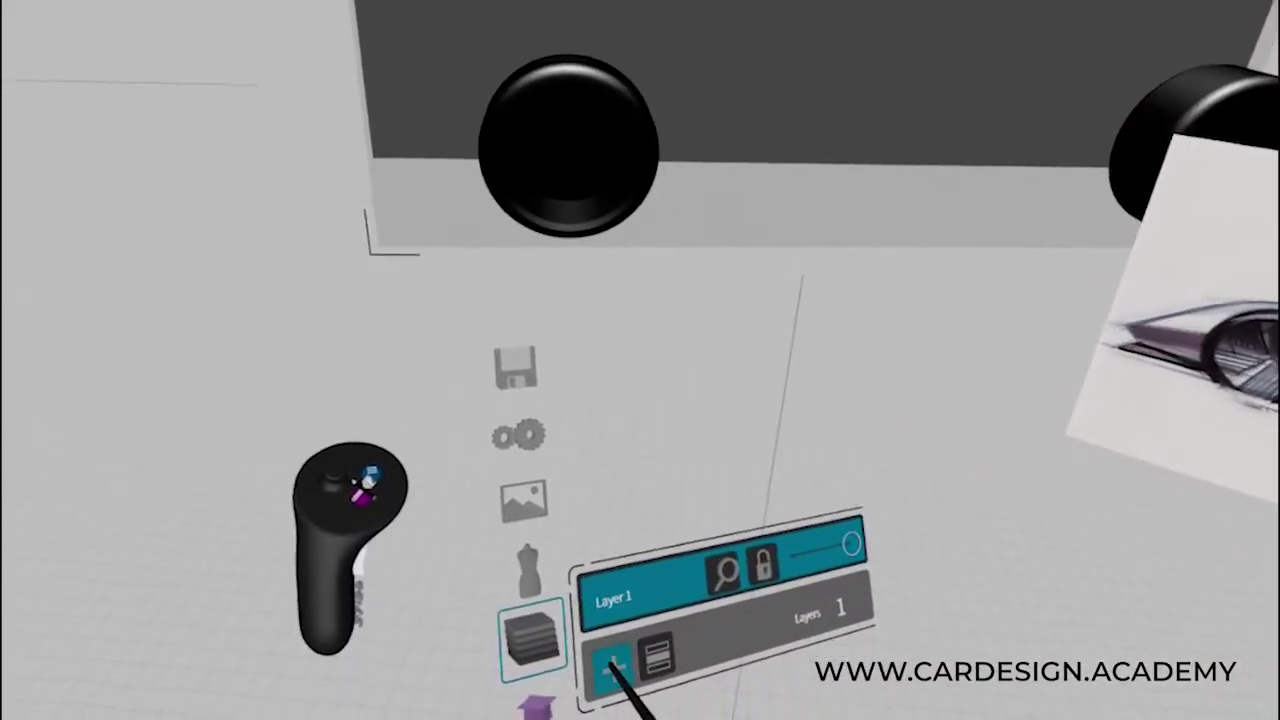
- Add a layer named Side View and move the side-view car sketch onto it
{"action": "left_click", "coordinate": [598, 636]}
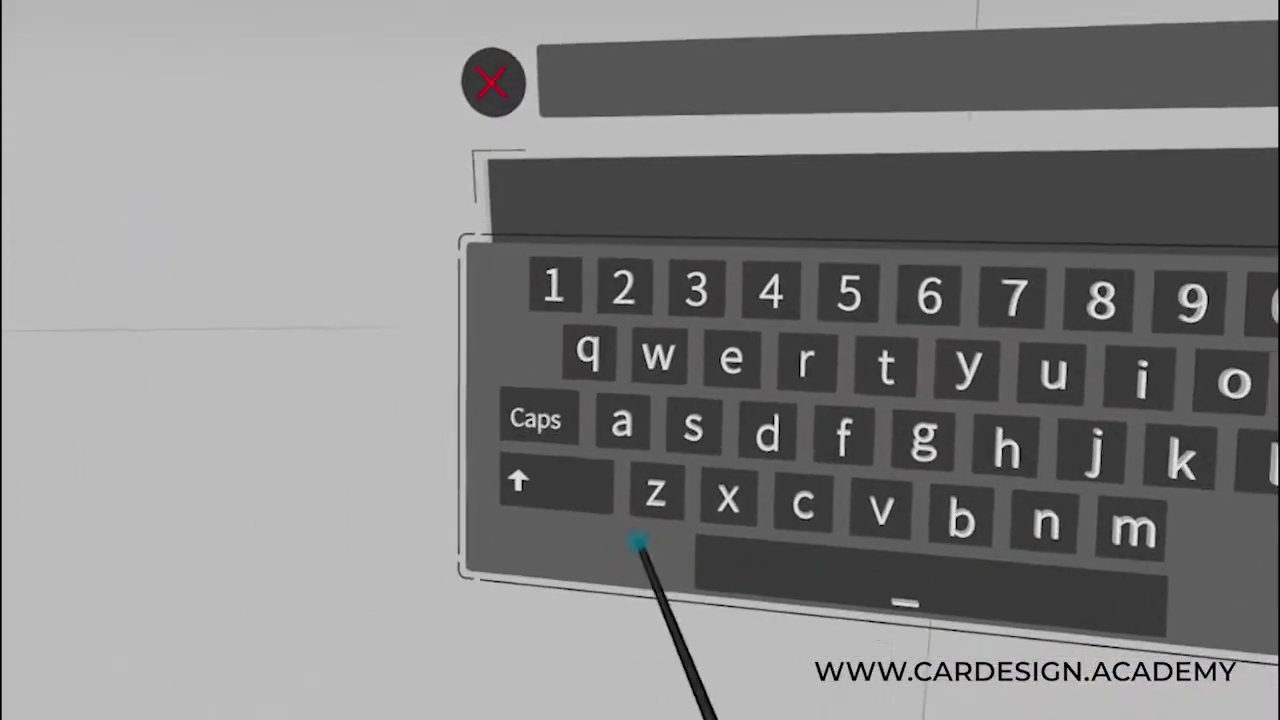
{"action": "type", "text": "Si"}
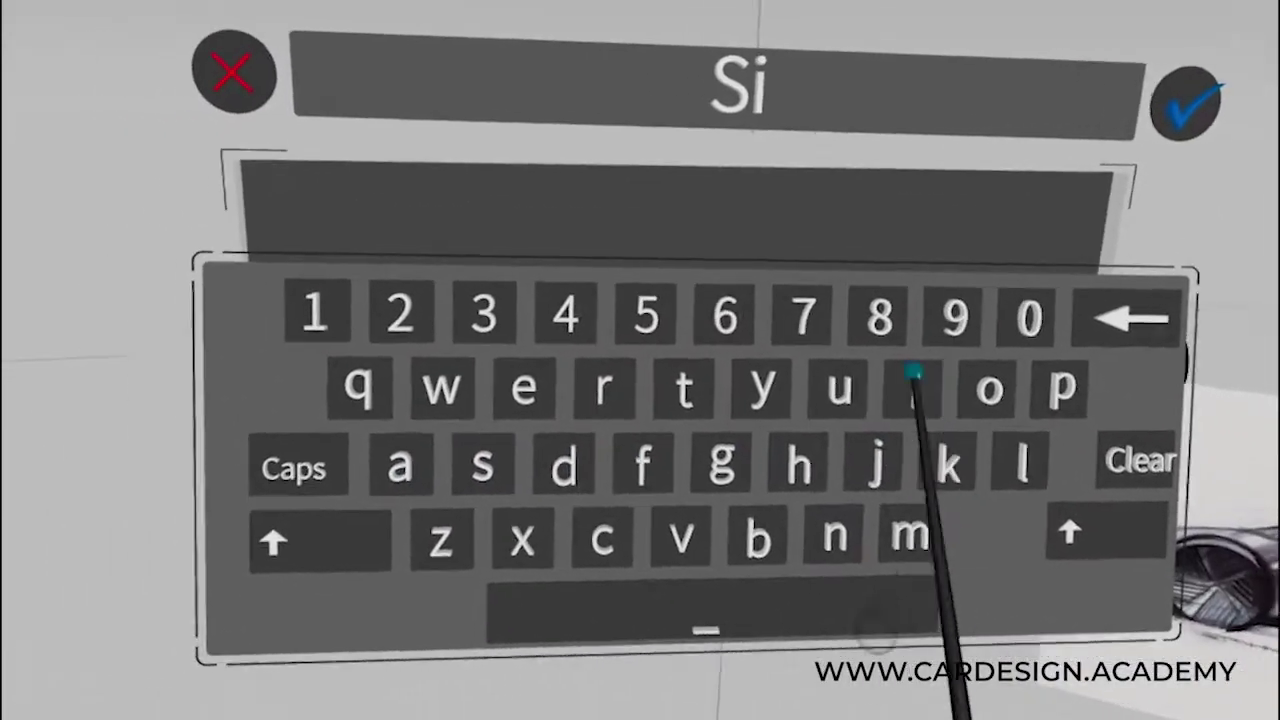
{"action": "type", "text": "de V"}
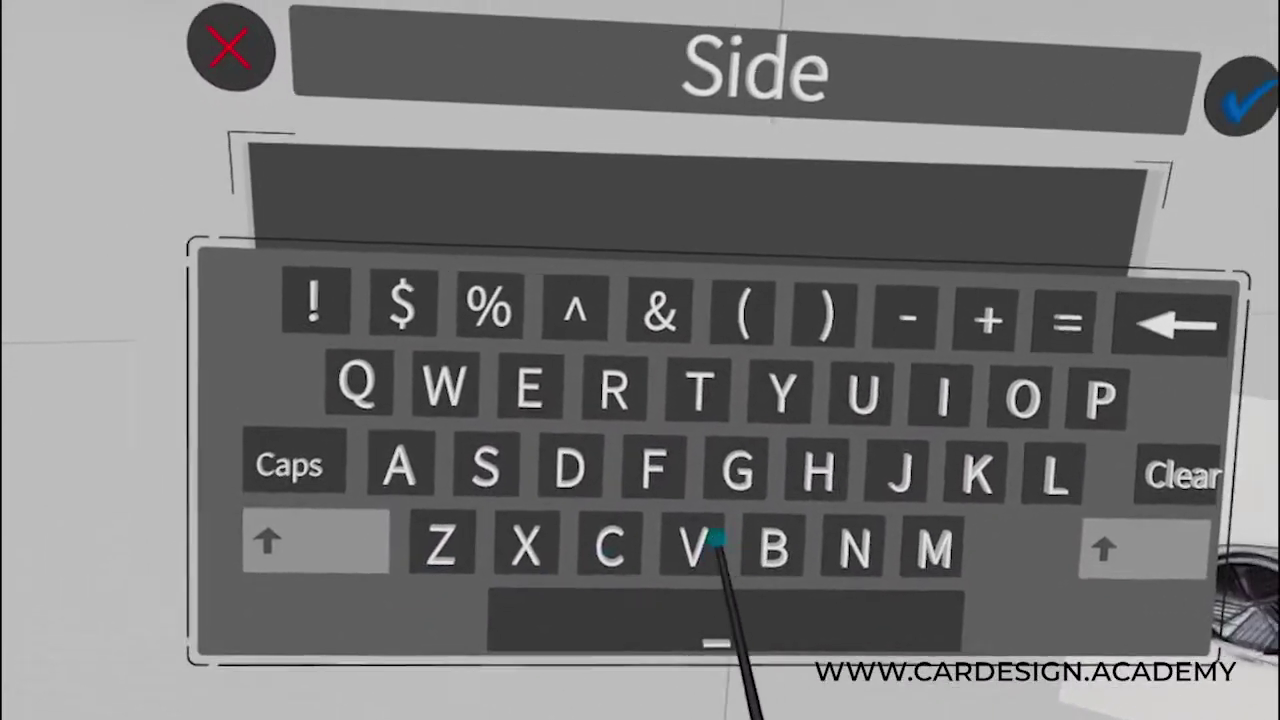
{"action": "type", "text": "iew"}
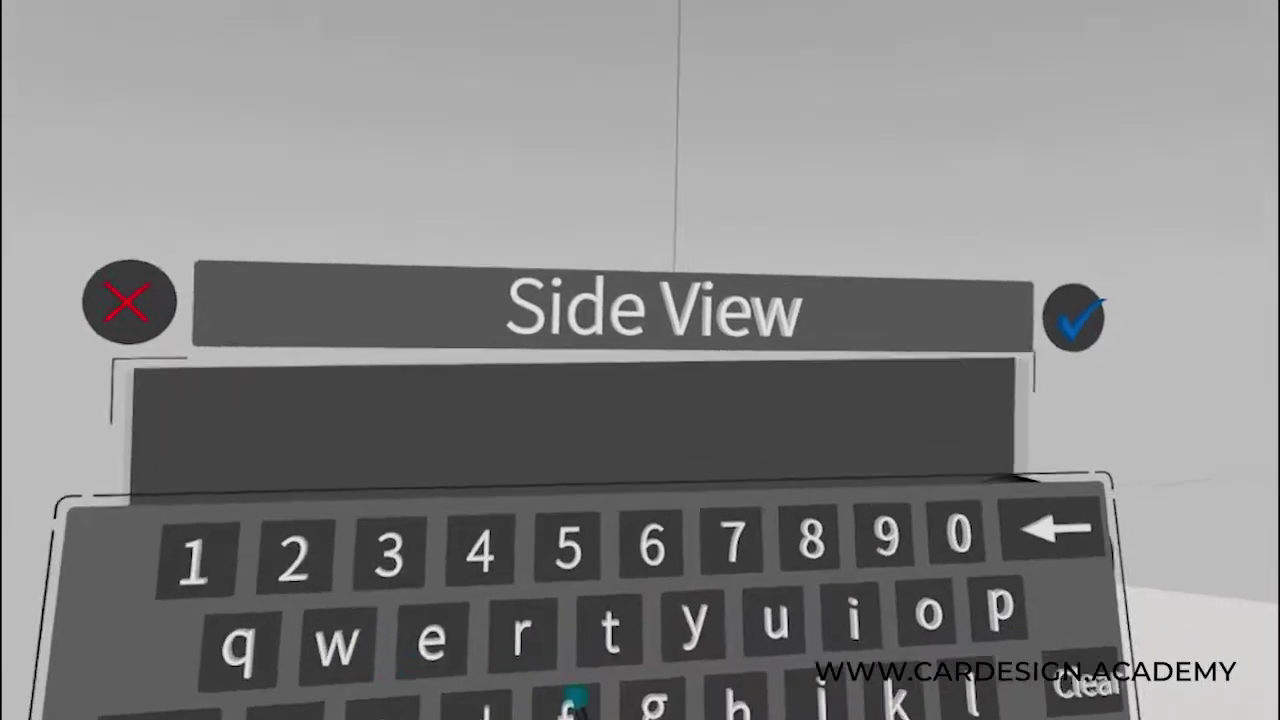
{"action": "left_click", "coordinate": [1074, 317]}
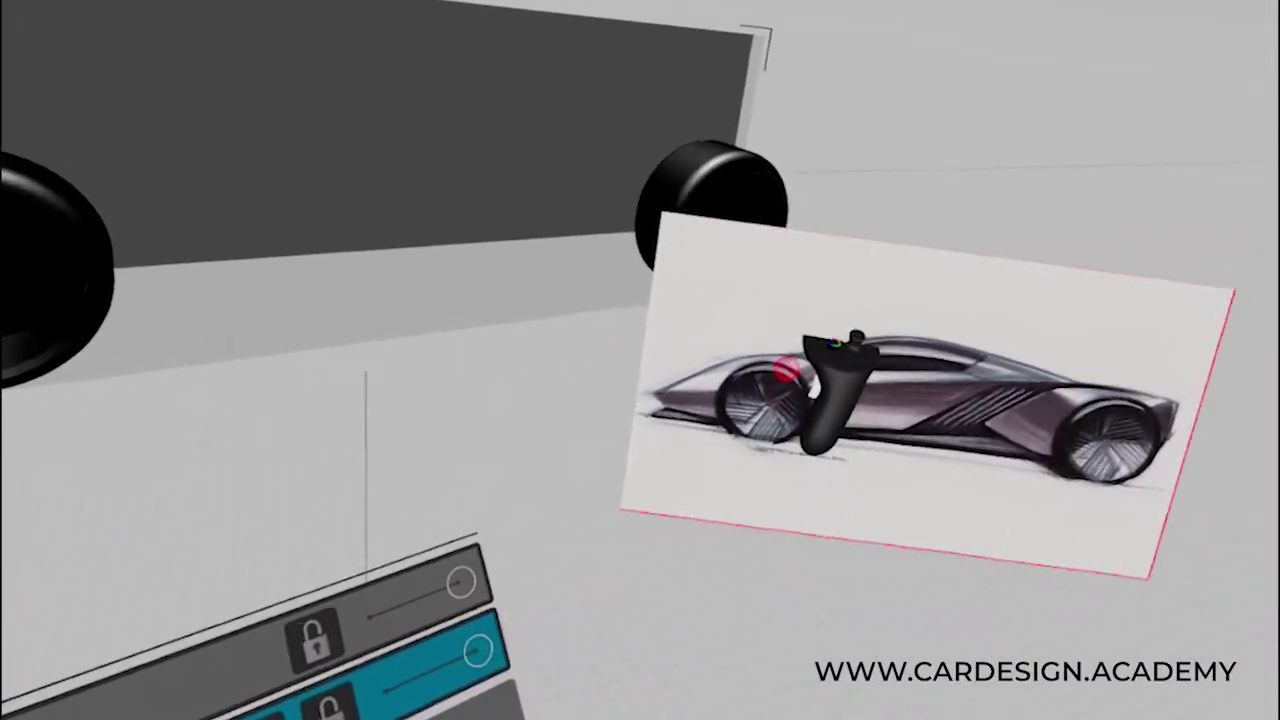
{"action": "mouse_move", "coordinate": [787, 369]}
{"action": "left_mouse_down"}
{"action": "mouse_move", "coordinate": [1000, 354]}
{"action": "mouse_move", "coordinate": [1247, 363]}
{"action": "mouse_move", "coordinate": [966, 487]}
{"action": "mouse_move", "coordinate": [750, 513]}
{"action": "left_mouse_up"}
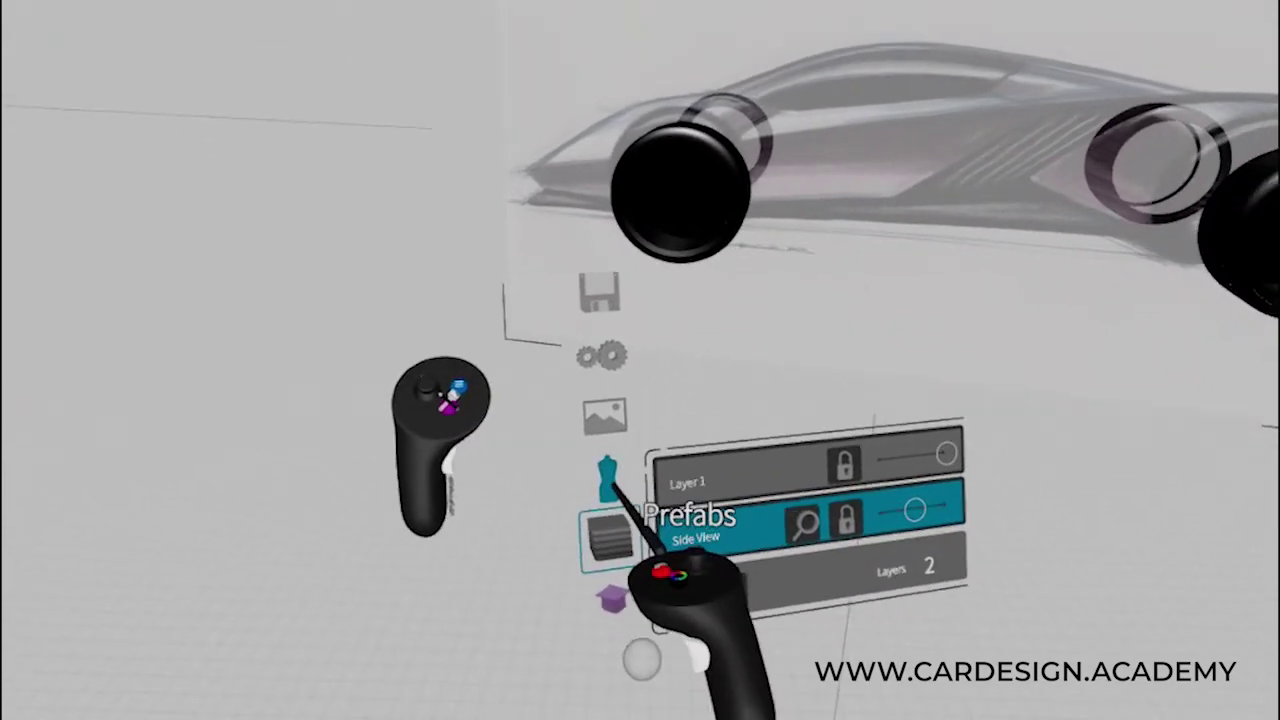
- Place the male mannequin from the built-in models in the scene beside the car sketch
{"action": "left_click", "coordinate": [610, 502]}
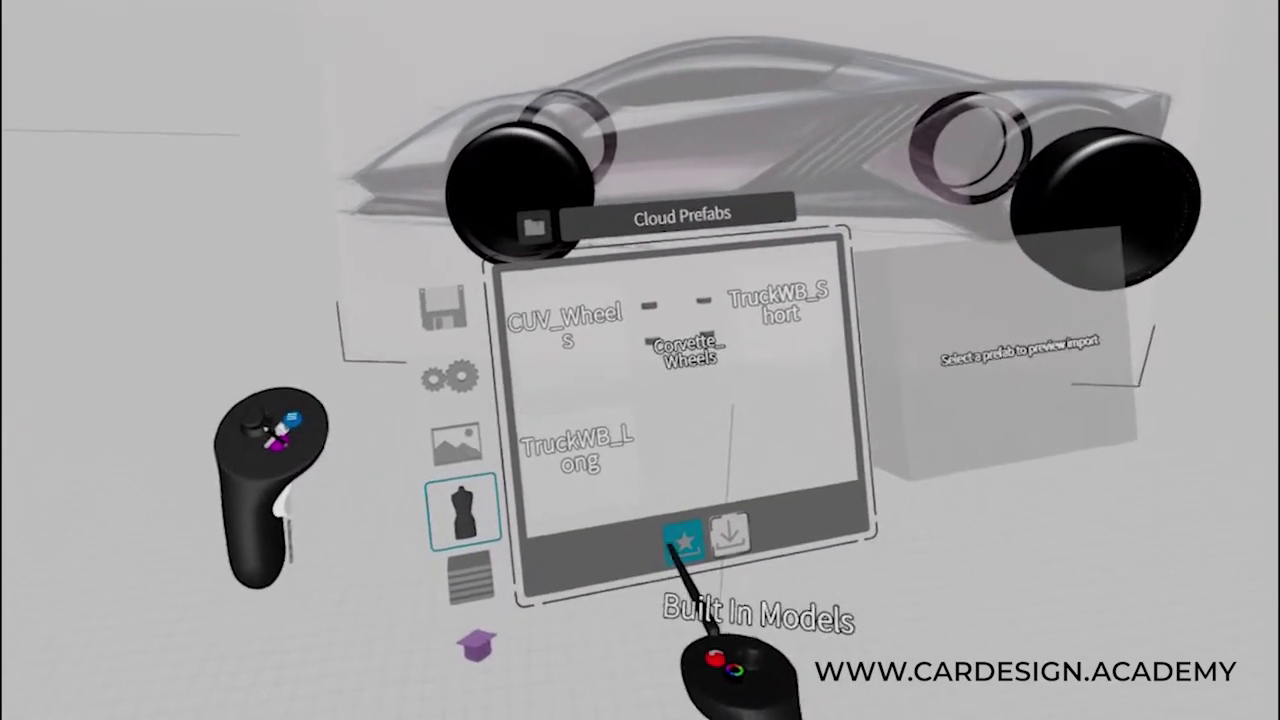
{"action": "left_click", "coordinate": [658, 518]}
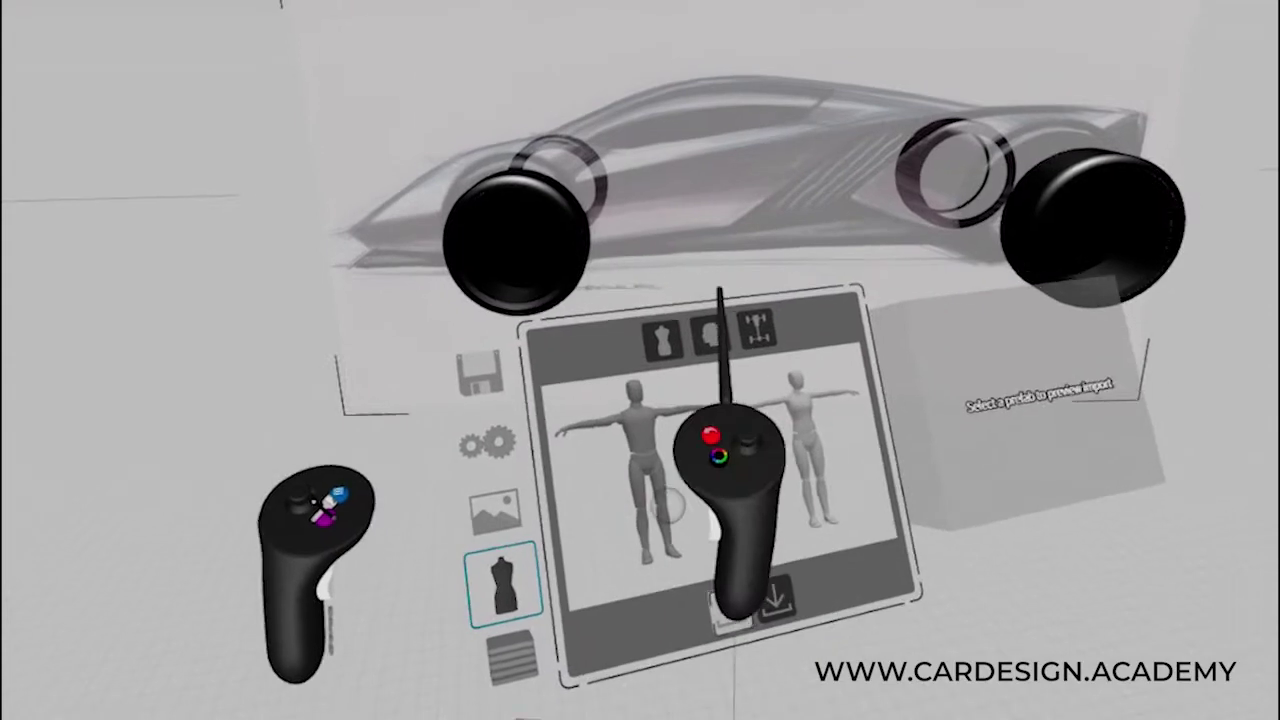
{"action": "left_click_drag", "start_coordinate": [684, 514], "coordinate": [775, 473]}
{"action": "left_click_drag", "start_coordinate": [775, 425], "coordinate": [890, 500]}
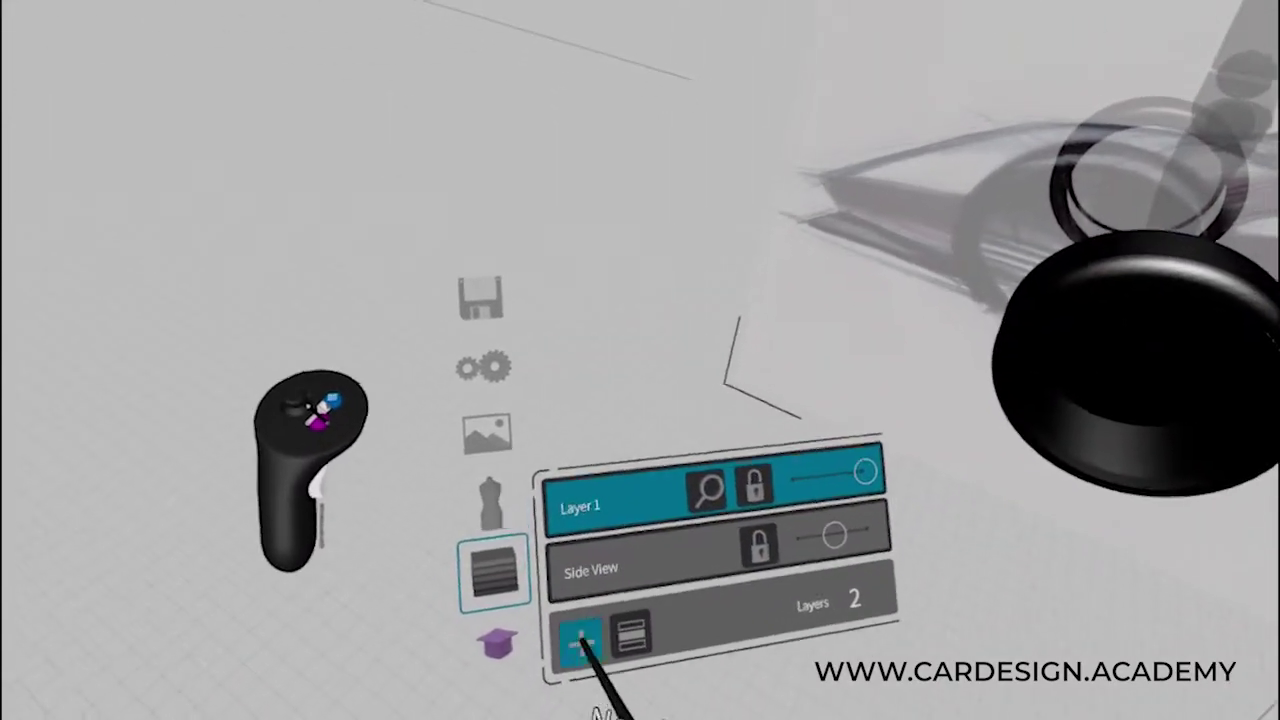
- Add another layer and name it Dude
{"action": "left_click", "coordinate": [587, 679]}
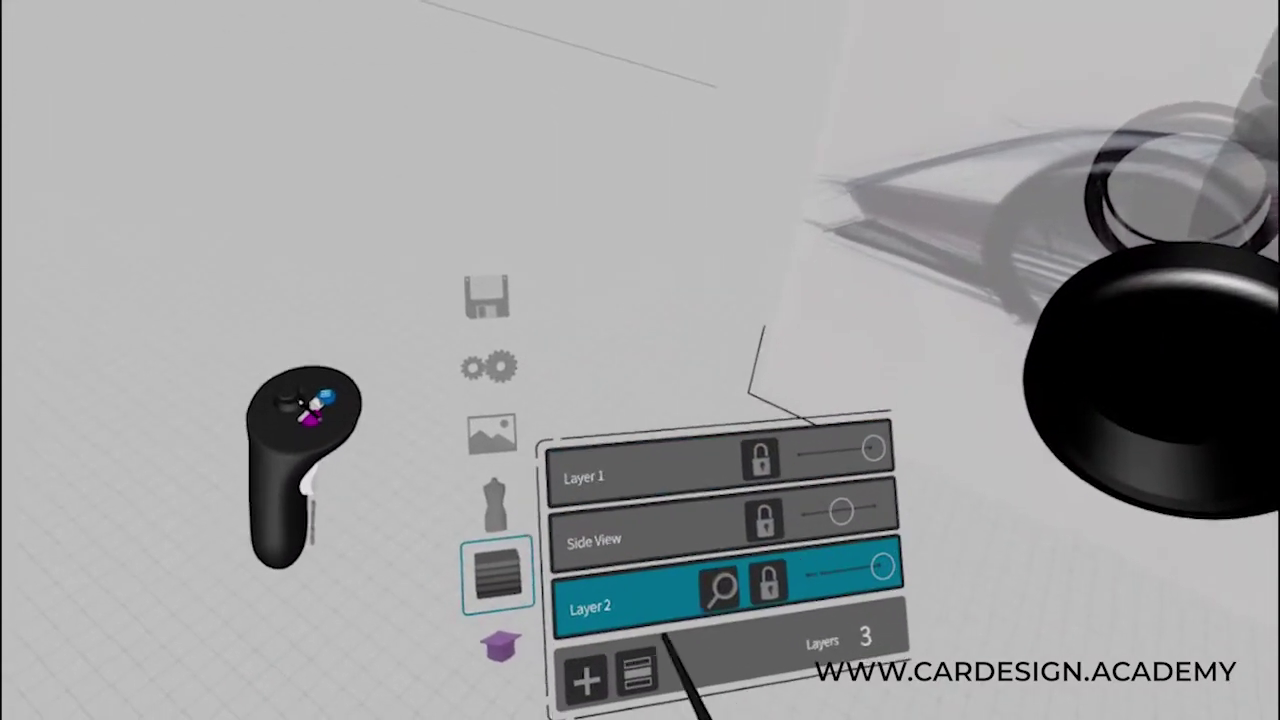
{"action": "left_click", "coordinate": [620, 612]}
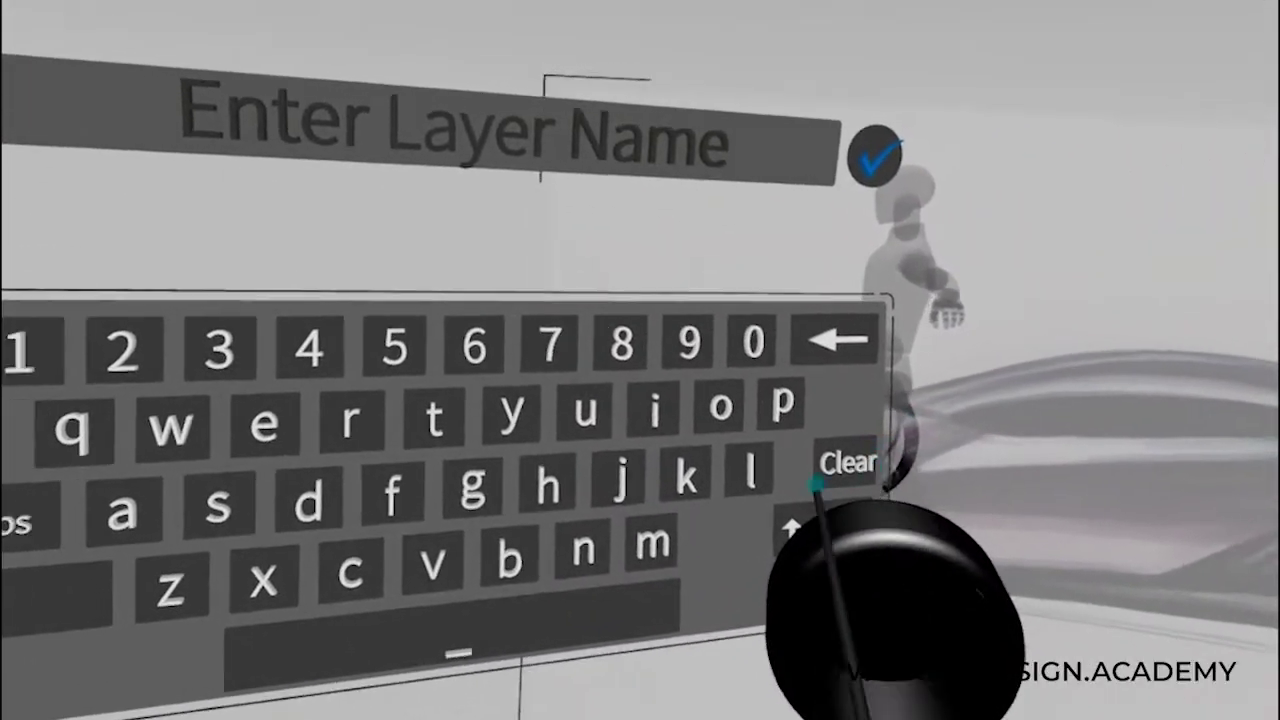
{"action": "left_click", "coordinate": [565, 550]}
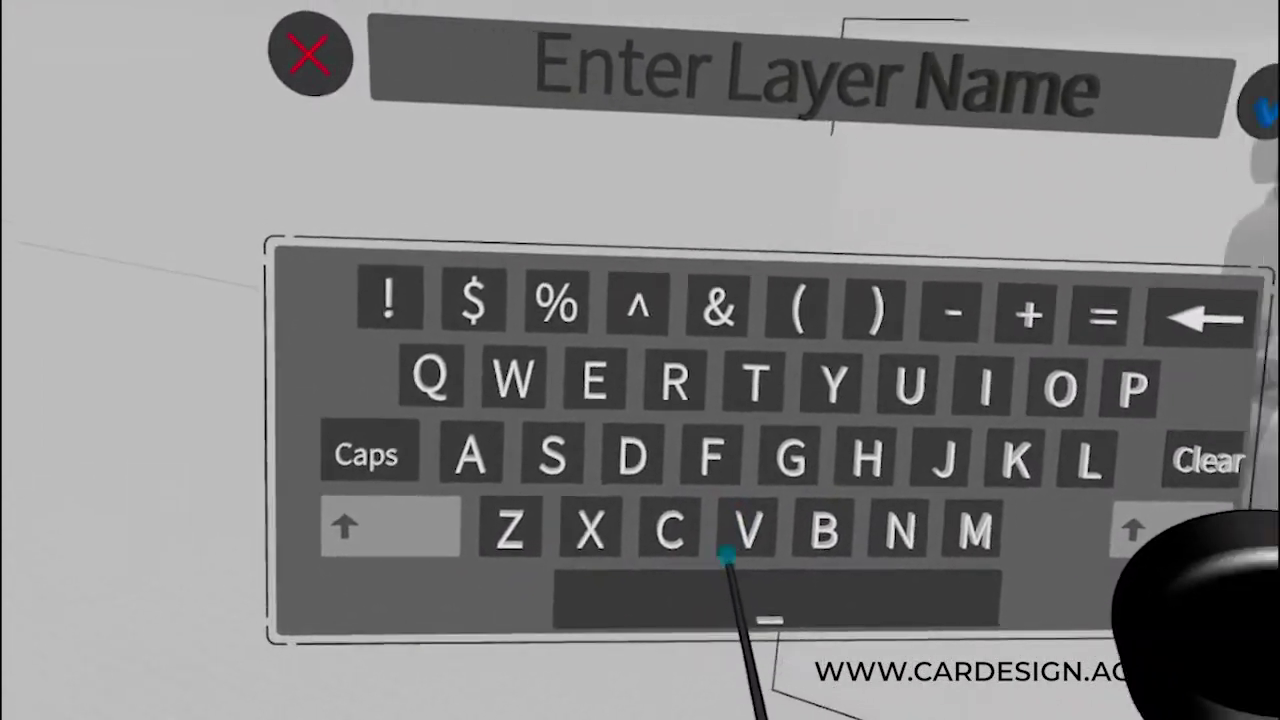
{"action": "left_click", "coordinate": [632, 455]}
{"action": "left_click", "coordinate": [908, 385]}
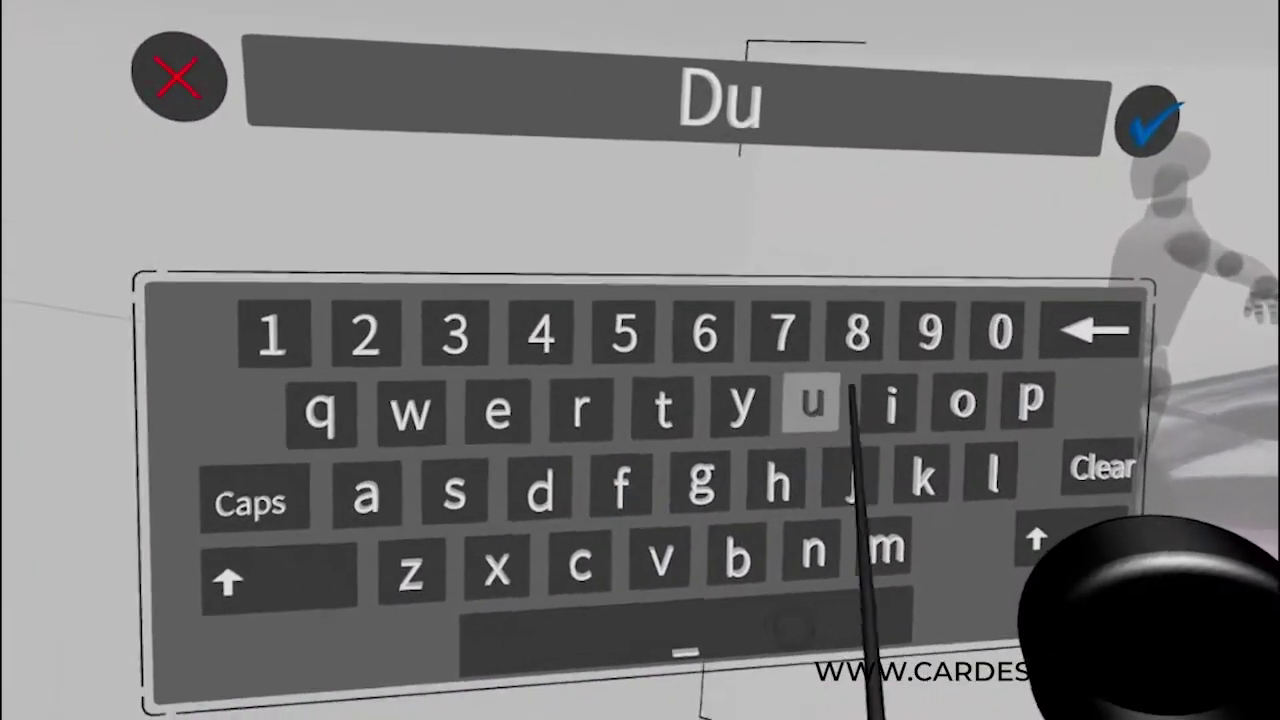
{"action": "left_click", "coordinate": [540, 490]}
{"action": "left_click", "coordinate": [497, 410]}
{"action": "left_click", "coordinate": [1148, 120]}
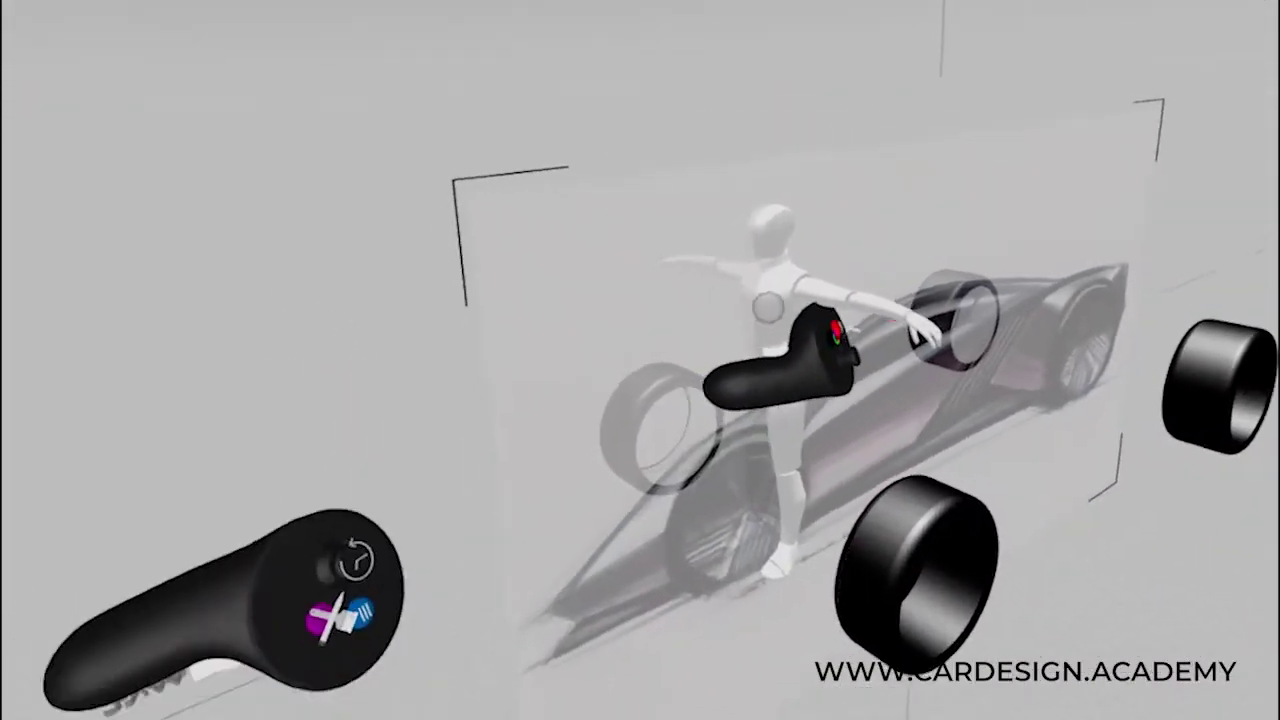
- Move the mannequin rearward along the car sketch, and lock the Side View layer and Layer 1
{"action": "left_click", "coordinate": [838, 338]}
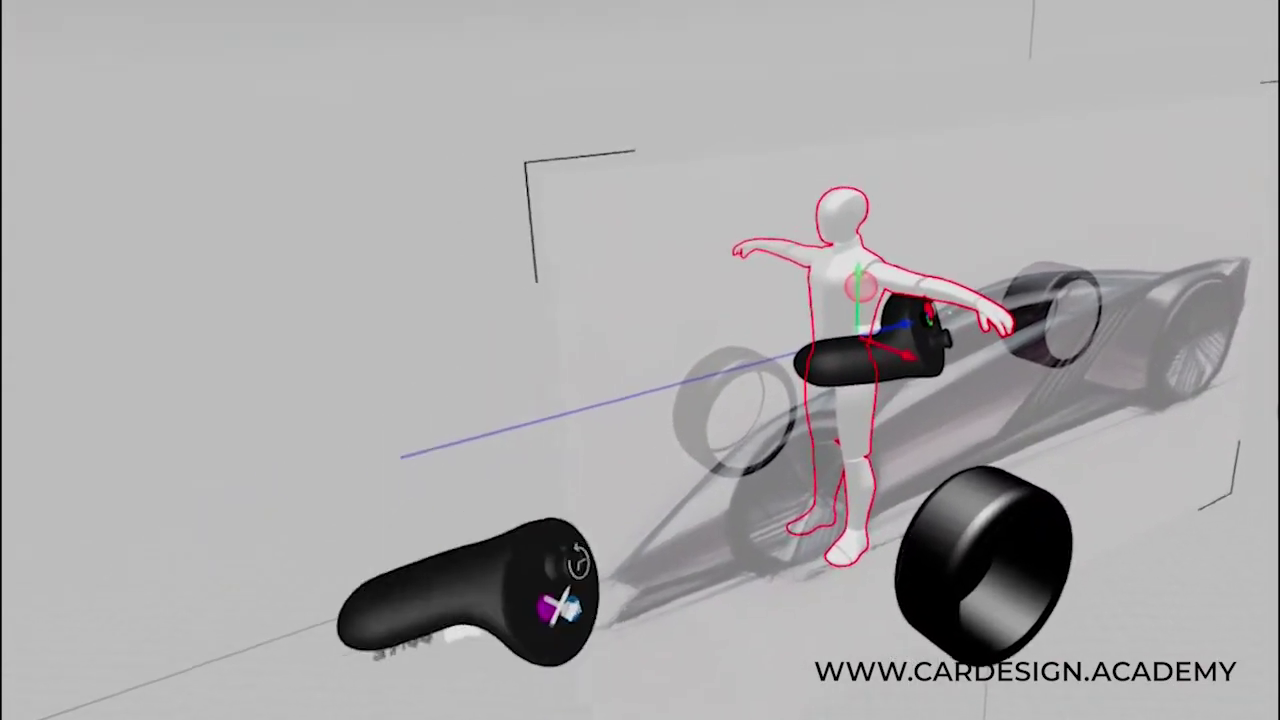
{"action": "left_click_drag", "start_coordinate": [890, 338], "coordinate": [901, 331]}
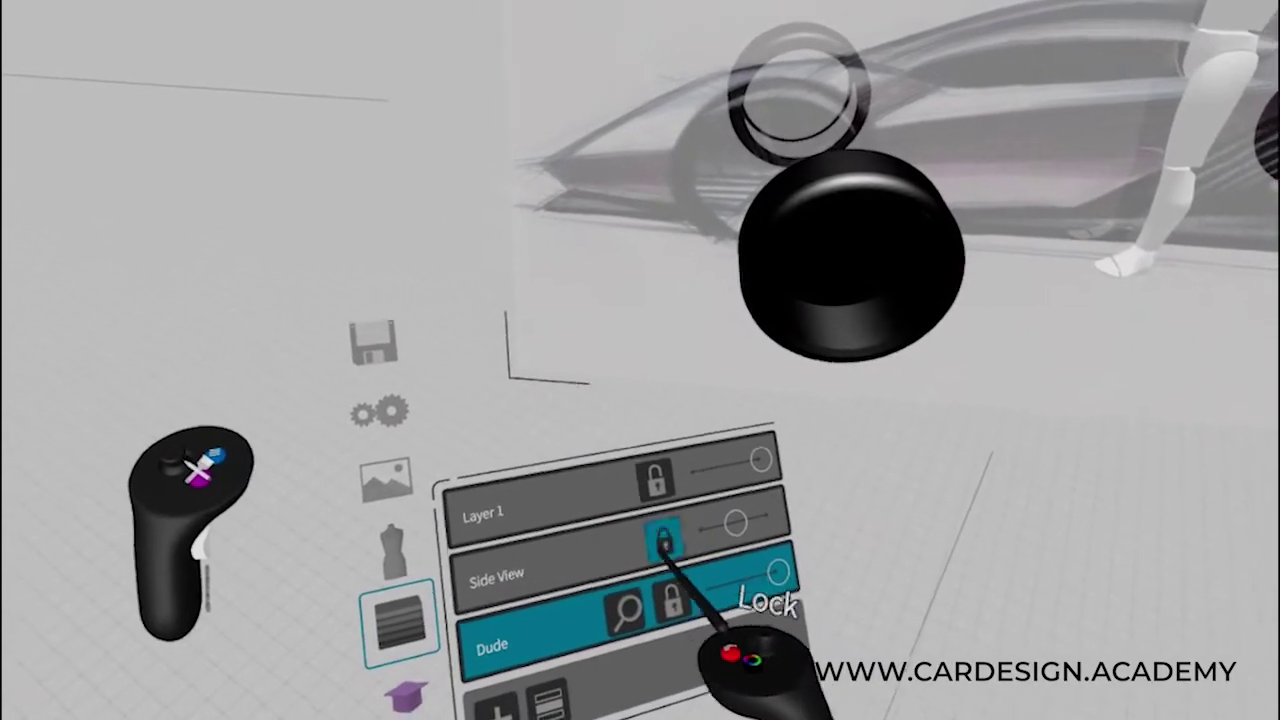
{"action": "left_click", "coordinate": [663, 545]}
{"action": "left_click", "coordinate": [656, 488]}
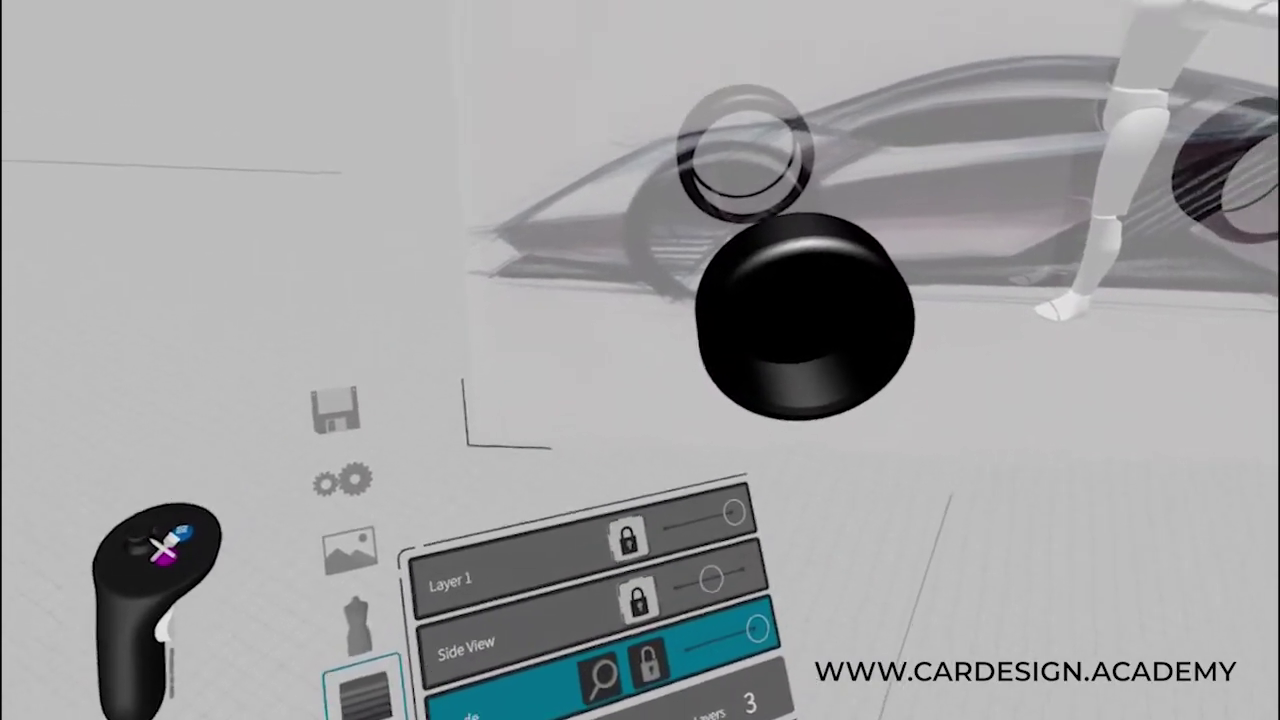